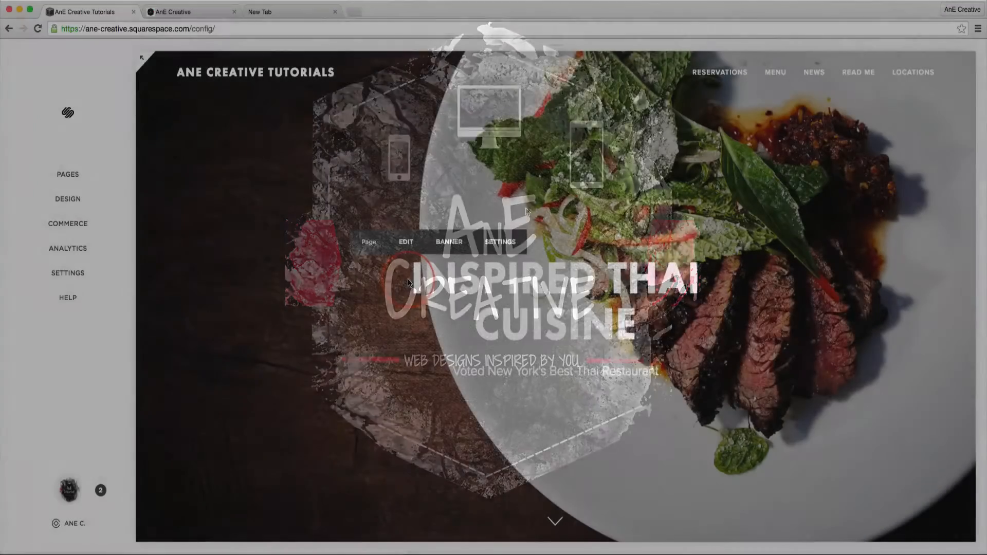
# - Create a gallery page in the Not Linked section and keep New Gallery as its name
pyautogui.click(407, 279)
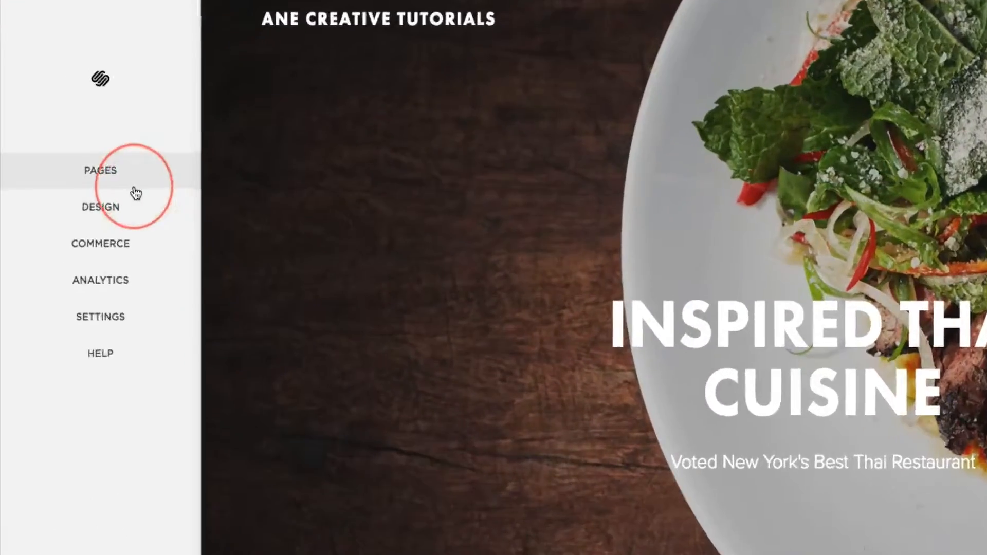
pyautogui.click(135, 193)
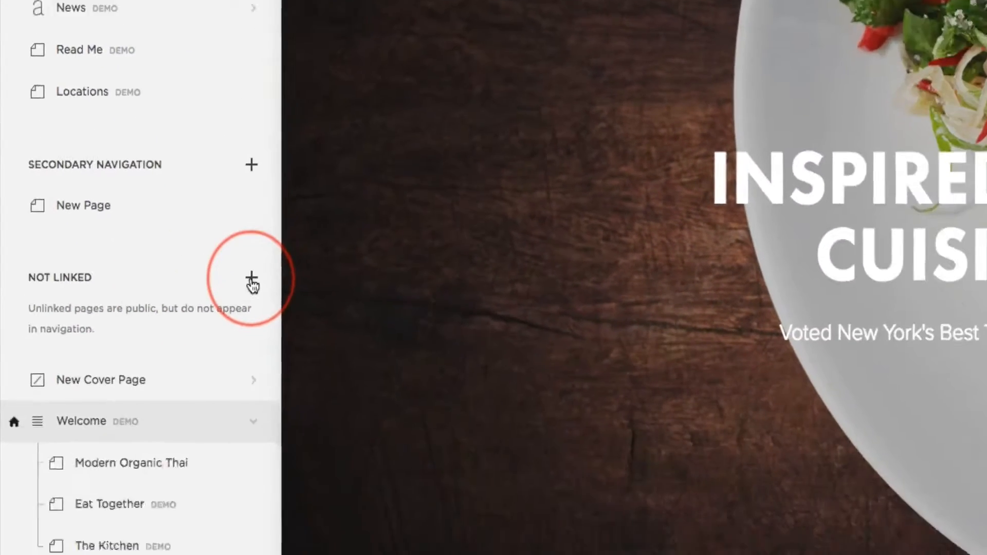
pyautogui.click(297, 488)
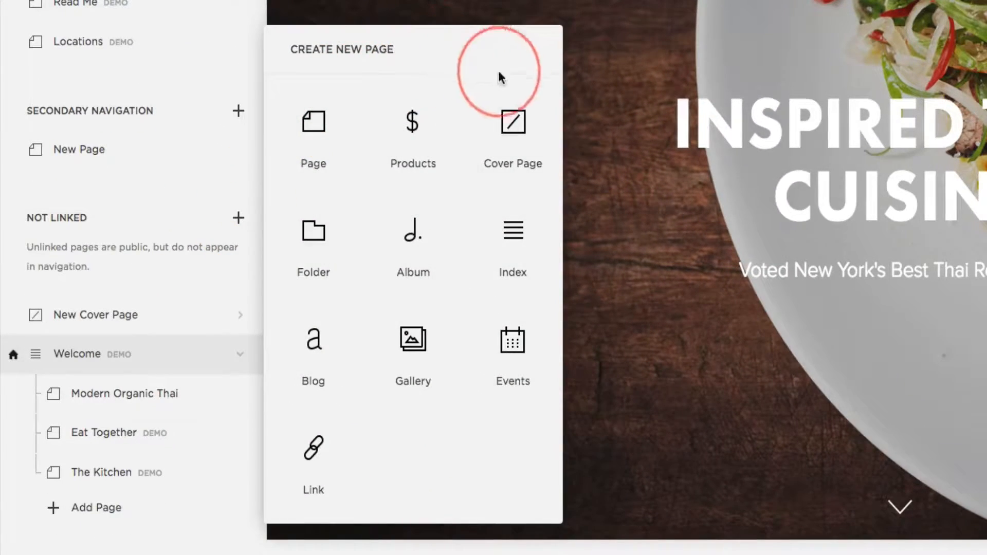
pyautogui.click(421, 353)
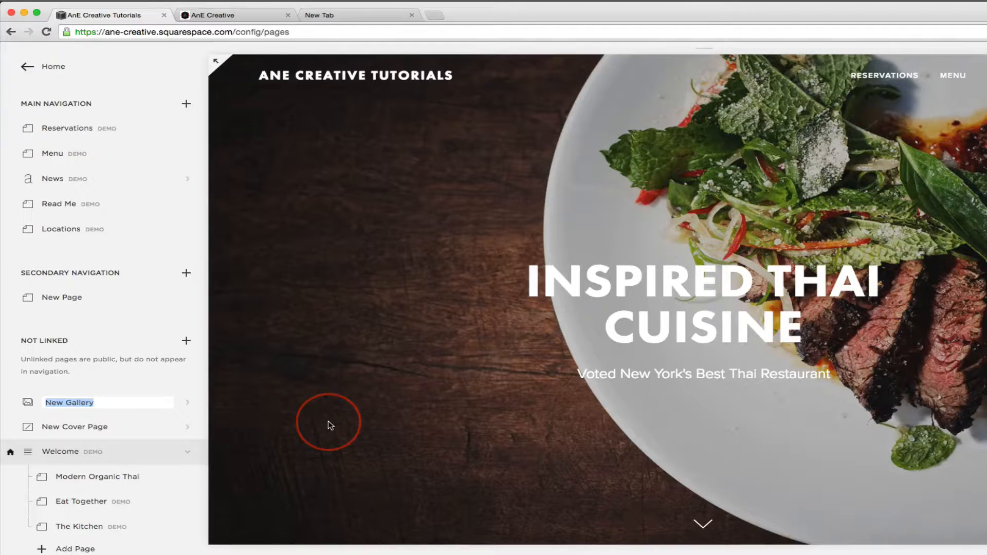
pyautogui.write('cat')
pyautogui.press('BackSpace')
pyautogui.press('BackSpace')
pyautogui.press('BackSpace')
pyautogui.press('Return')
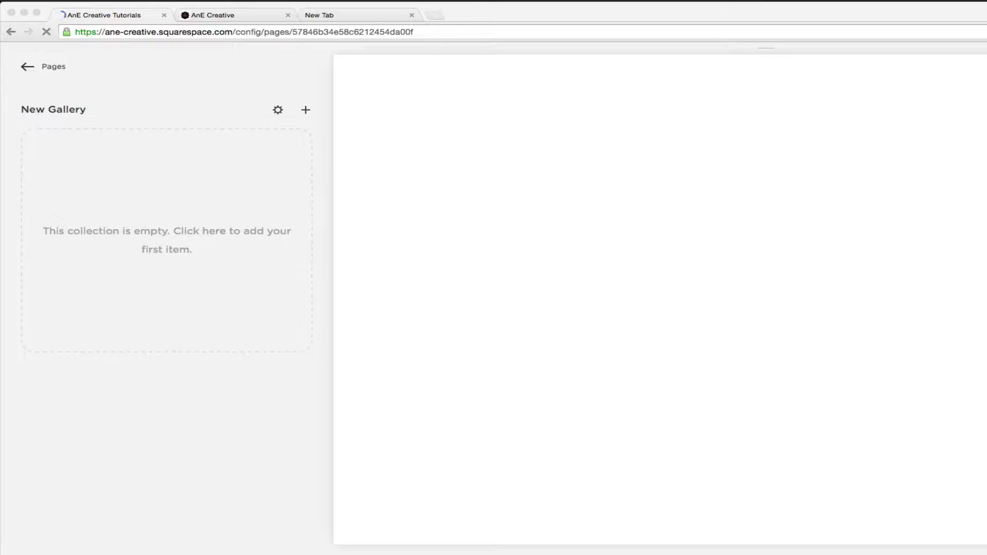
# - Upload the water-drop image and the portrait of the man to New Gallery and return to the page list
pyautogui.moveTo(3, 201); pyautogui.dragTo(86, 231)
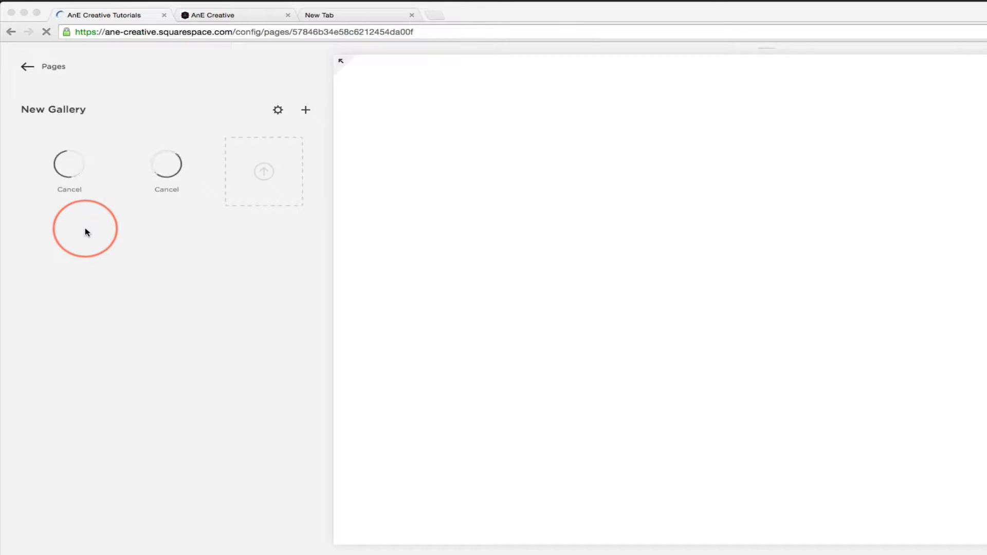
pyautogui.click(288, 15)
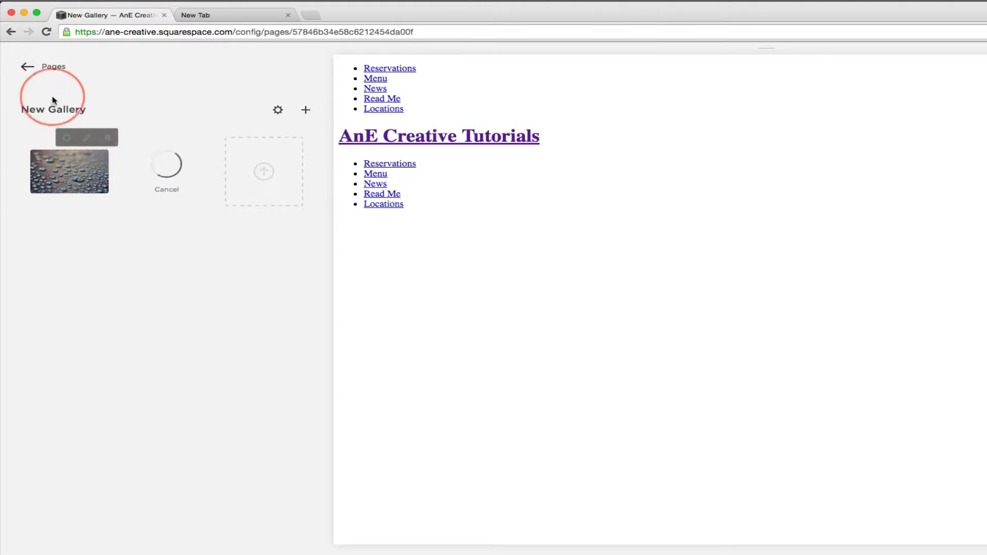
pyautogui.click(52, 75)
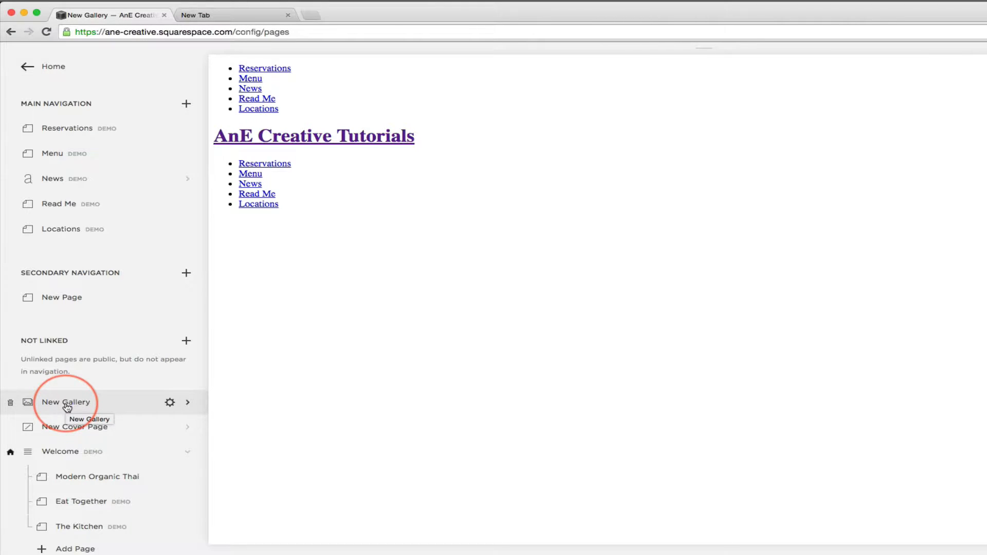
# - Open New Page from the Secondary Navigation section and start editing its page content
pyautogui.click(53, 305)
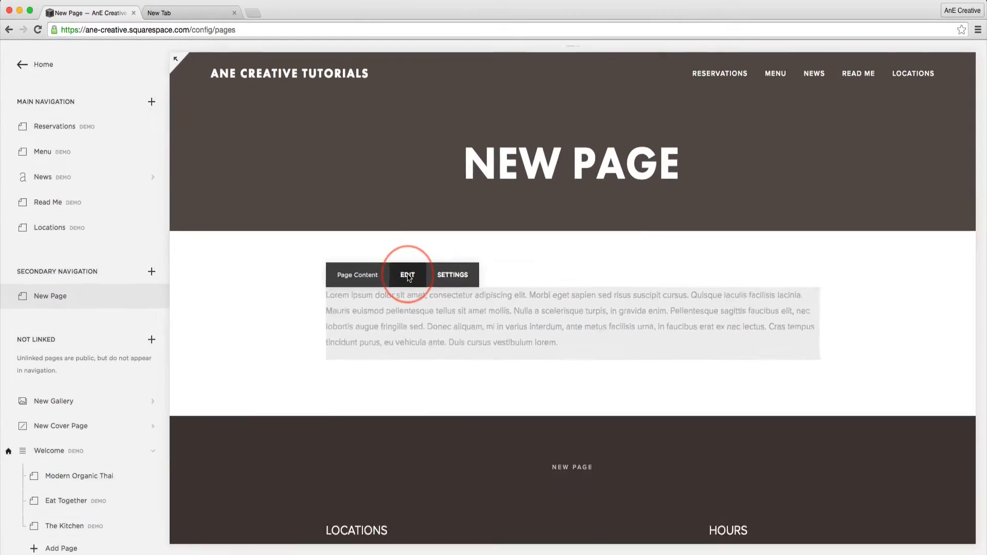
pyautogui.click(631, 429)
pyautogui.scroll(-5, 308, 298)
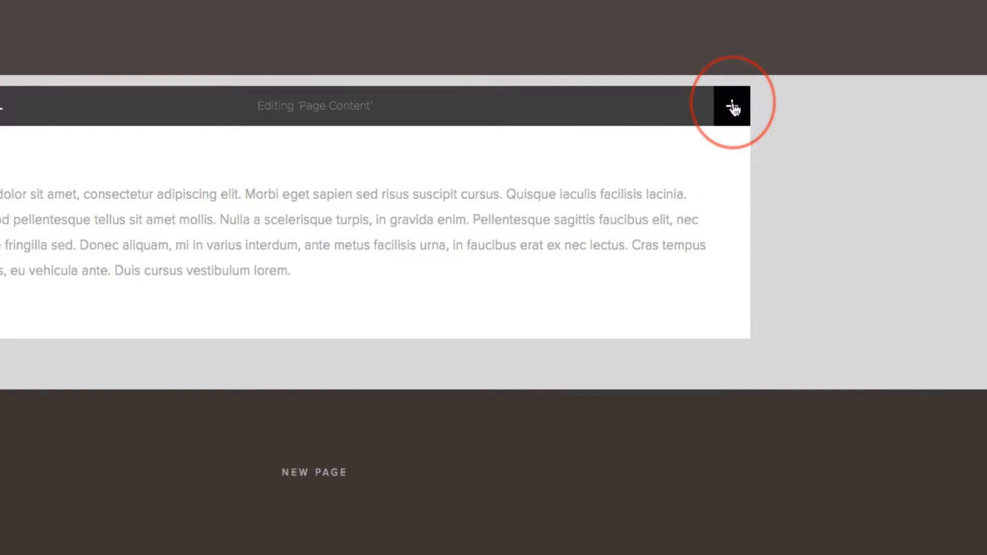
pyautogui.click(733, 108)
pyautogui.scroll(-5, 638, 207)
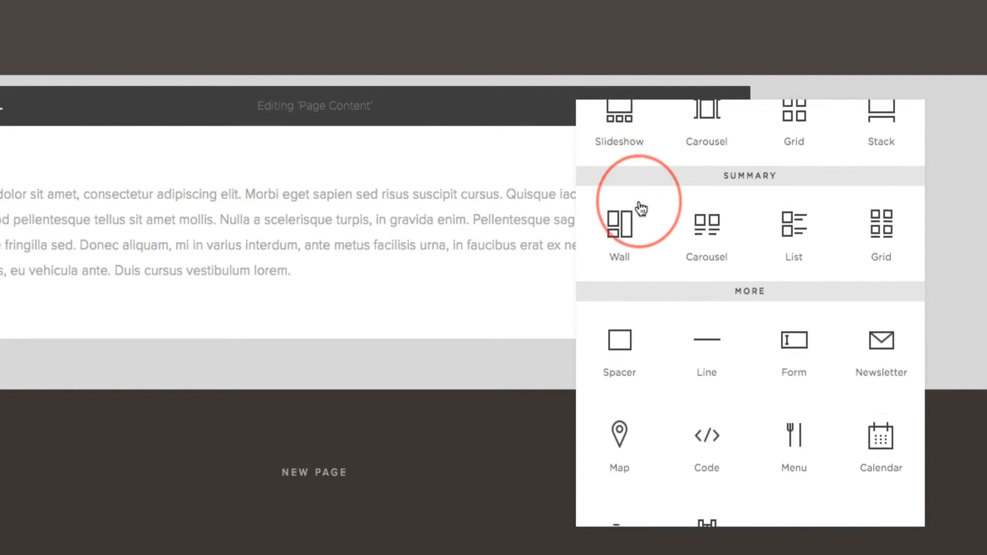
pyautogui.scroll(-10, 640, 208)
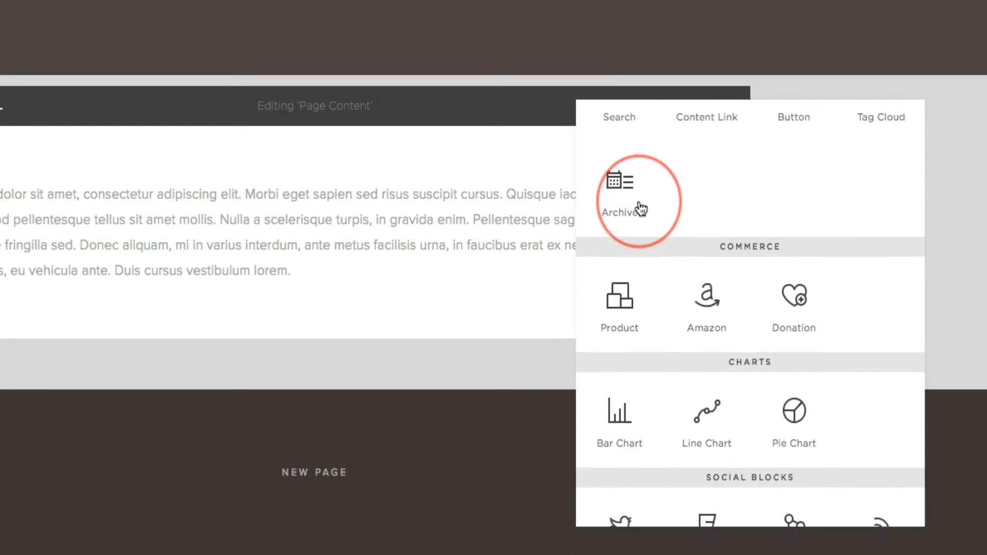
pyautogui.scroll(-5, 640, 208)
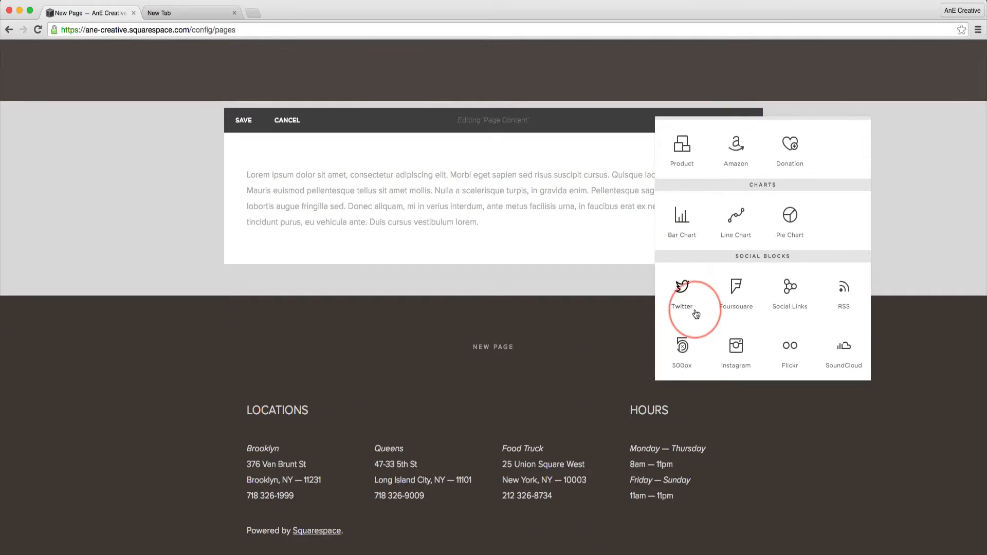
pyautogui.click(277, 262)
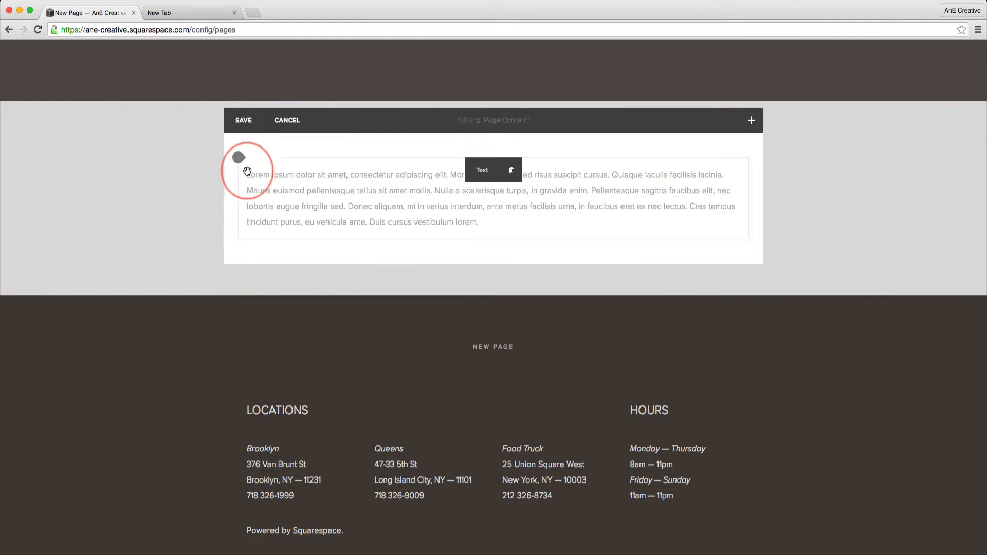
# - Insert a Grid gallery block above the placeholder text on New Page
pyautogui.moveTo(247, 171); pyautogui.dragTo(237, 240)
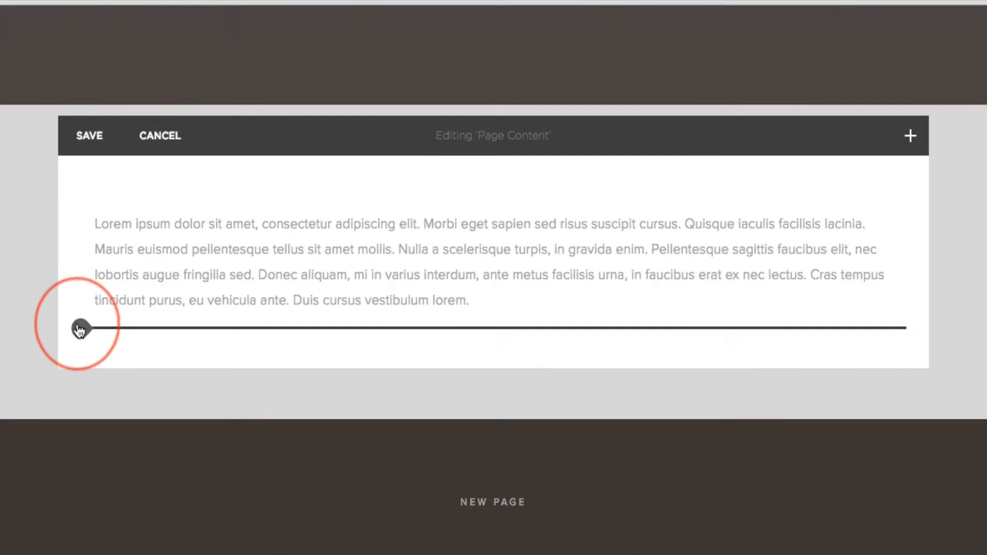
pyautogui.moveTo(80, 330); pyautogui.dragTo(86, 207)
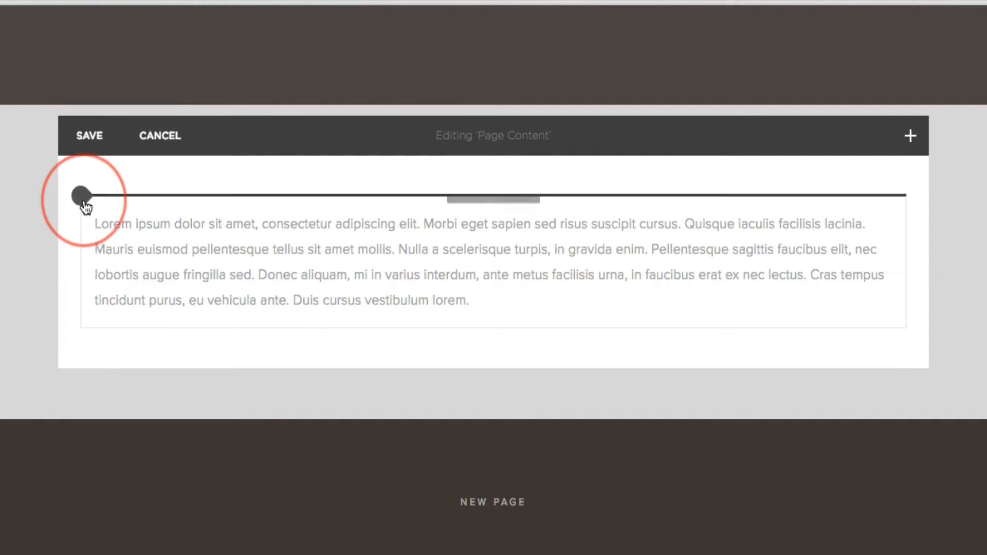
pyautogui.click(82, 200)
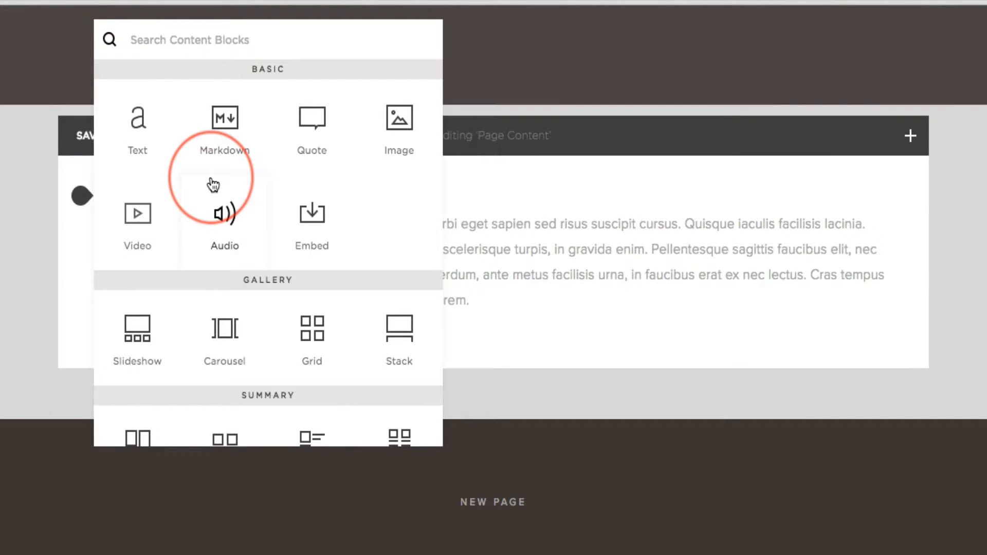
pyautogui.scroll(-5, 209, 193)
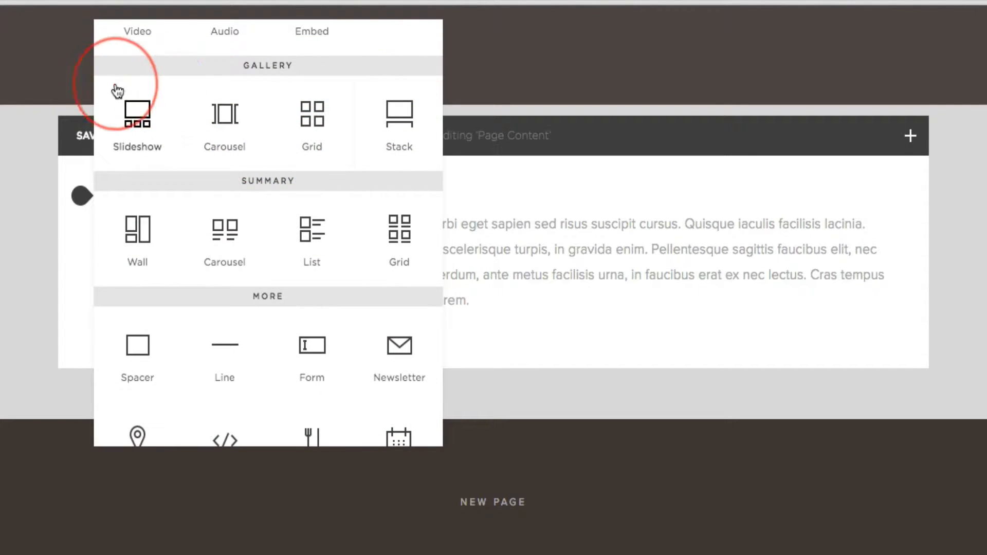
pyautogui.click(318, 126)
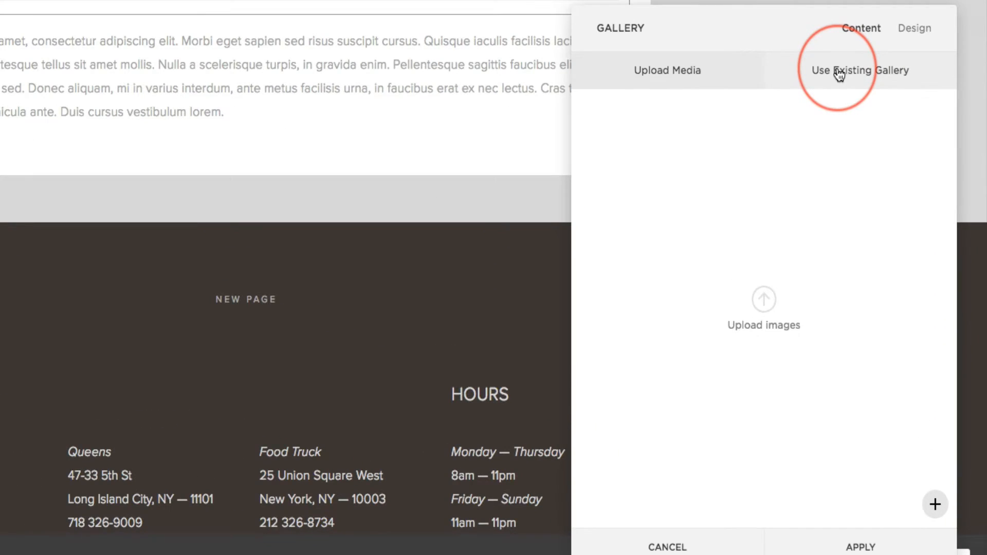
# - Use the existing New Gallery as the source of the gallery block, apply it and save the page content
pyautogui.click(889, 236)
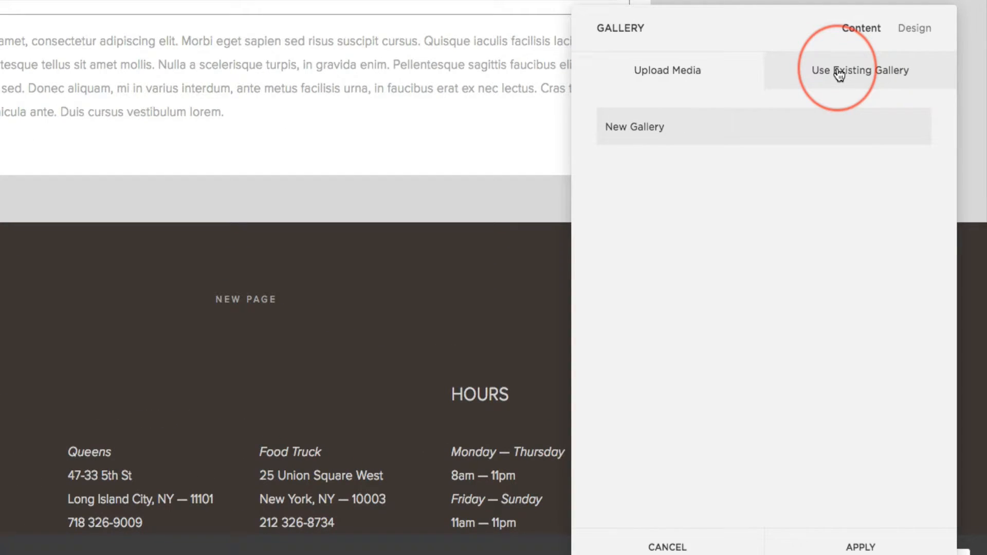
pyautogui.click(639, 137)
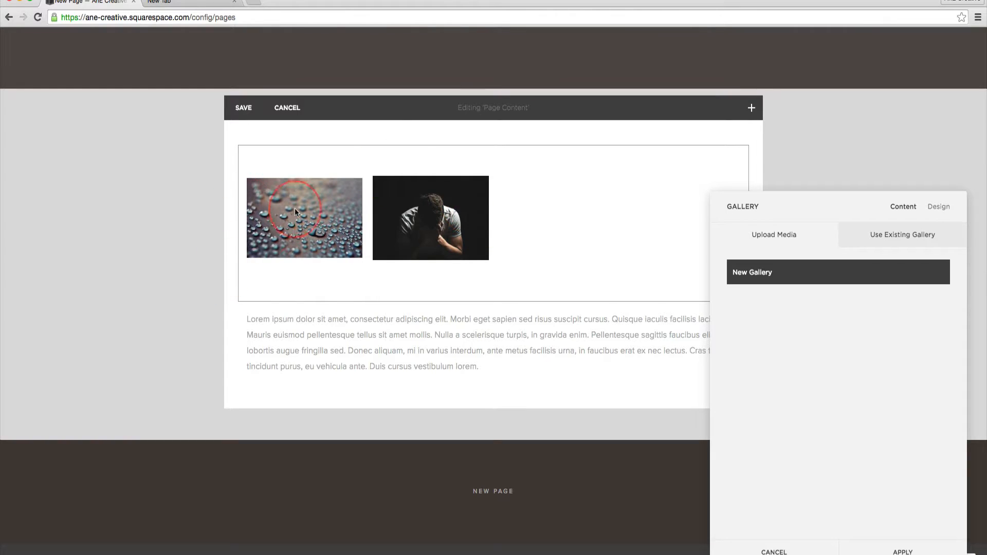
pyautogui.click(938, 207)
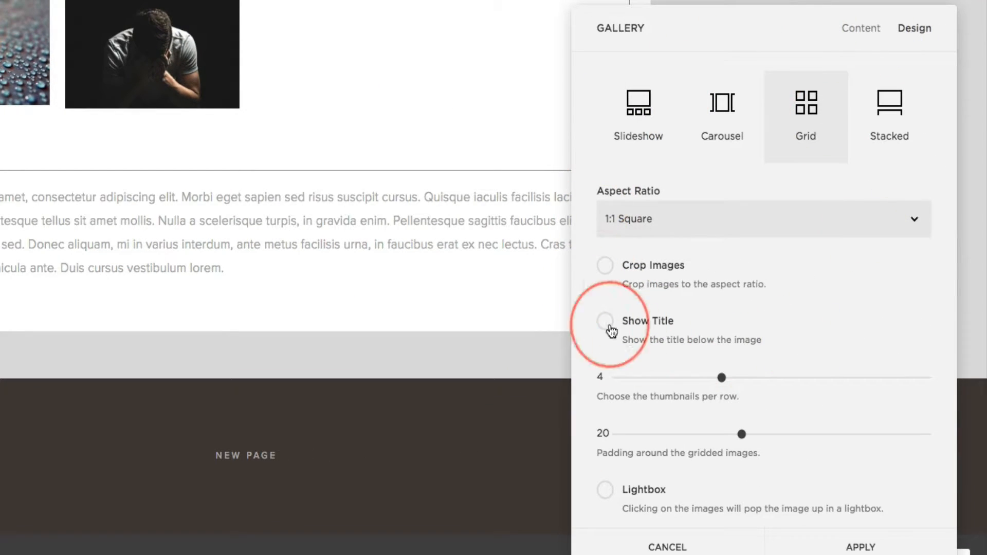
pyautogui.click(843, 35)
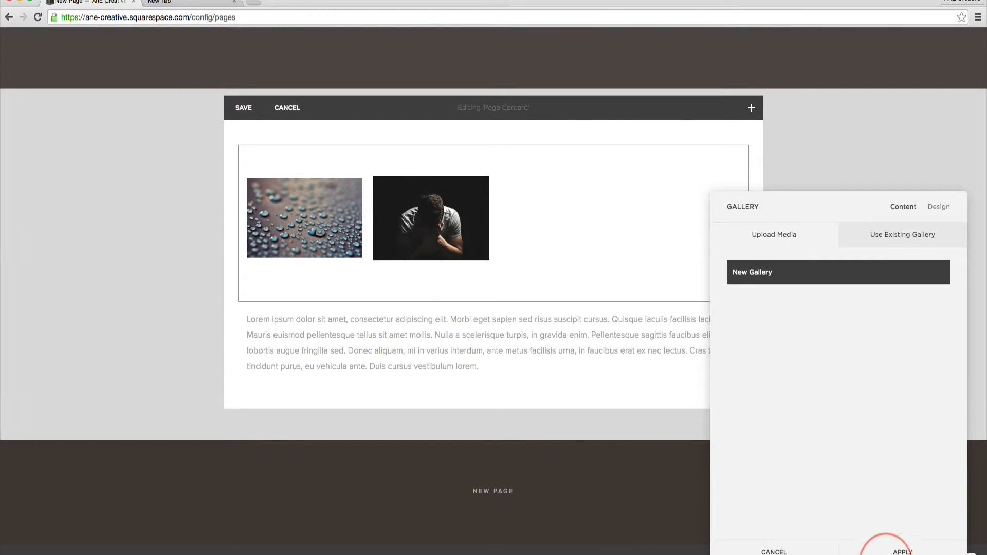
pyautogui.click(886, 551)
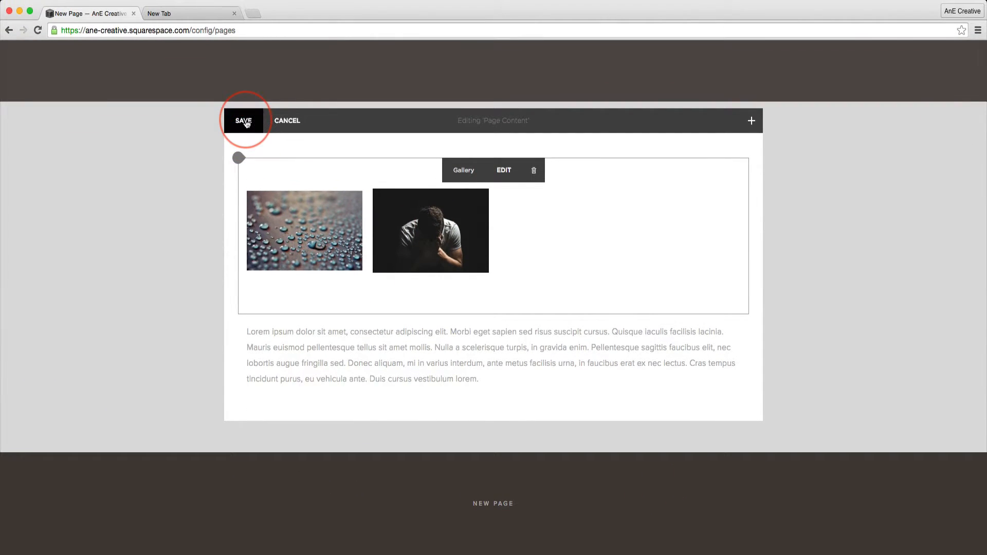
pyautogui.click(245, 121)
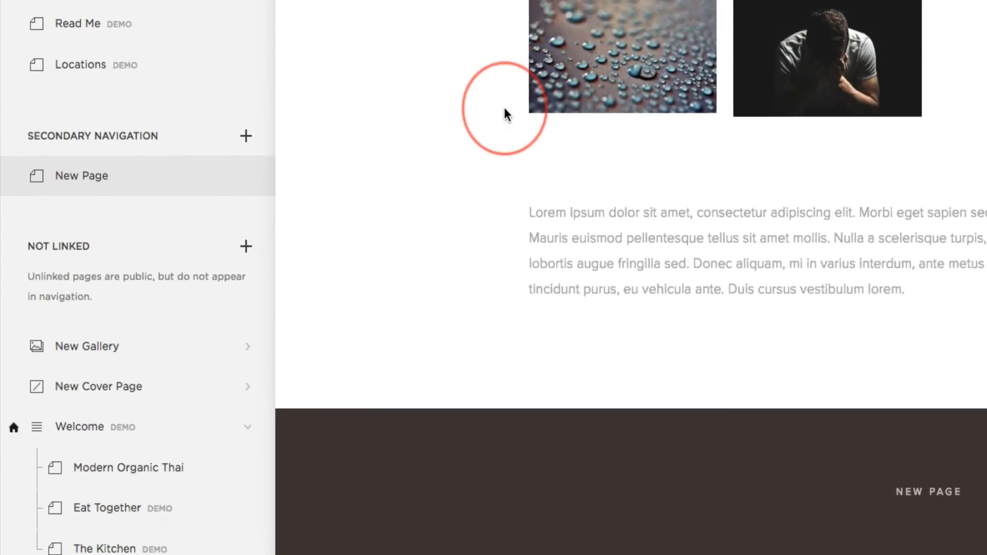
# - Open the options of the water-drop image in New Gallery
pyautogui.moveTo(120, 408)
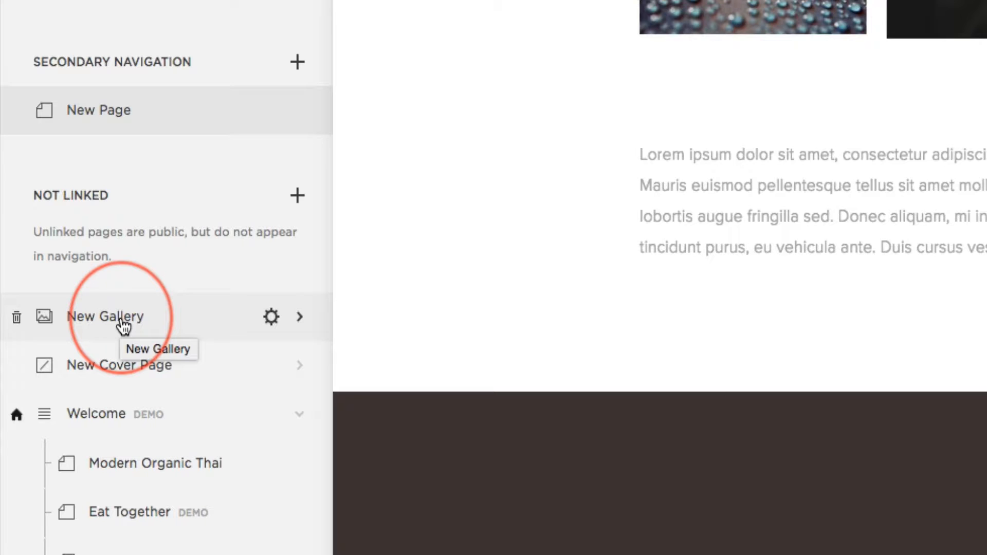
pyautogui.click(121, 321)
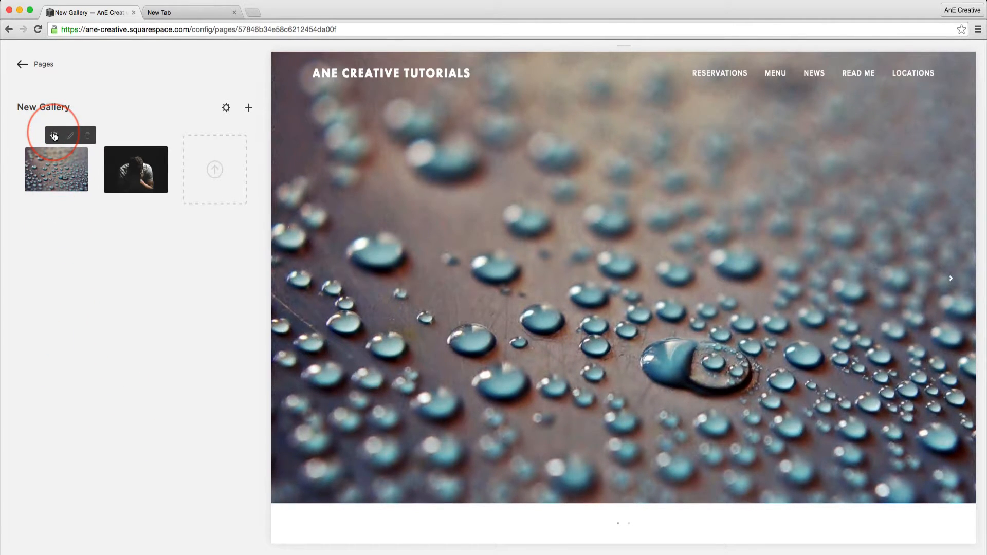
pyautogui.click(54, 136)
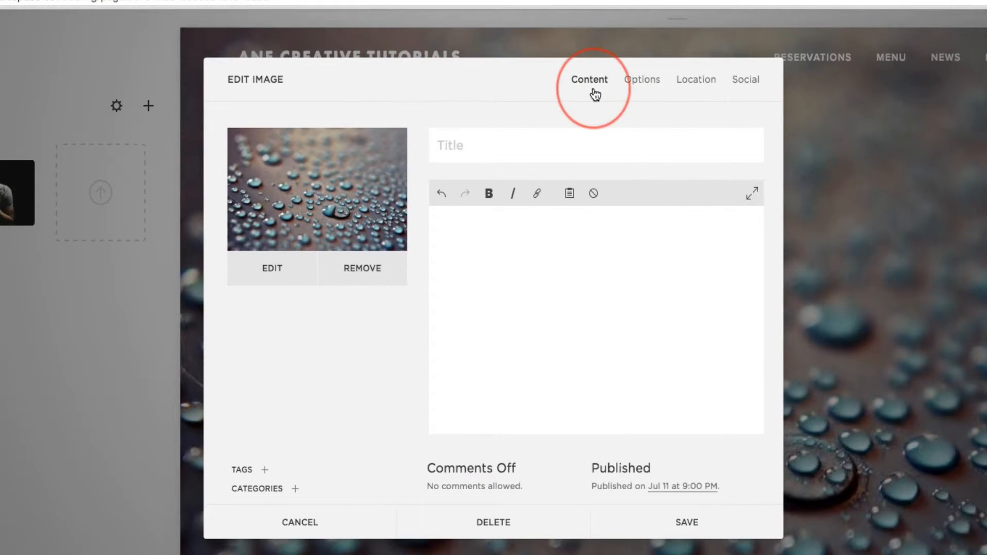
pyautogui.click(650, 85)
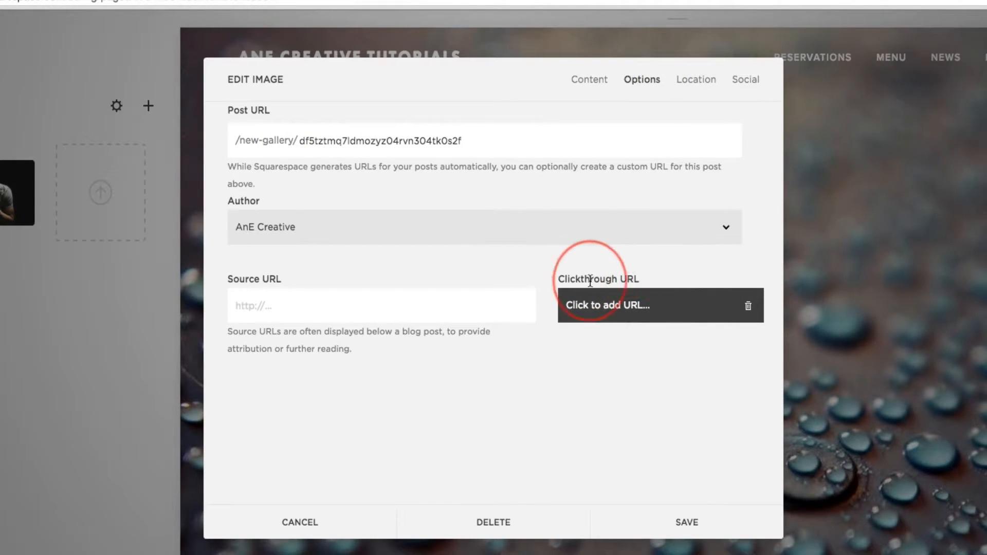
pyautogui.click(628, 307)
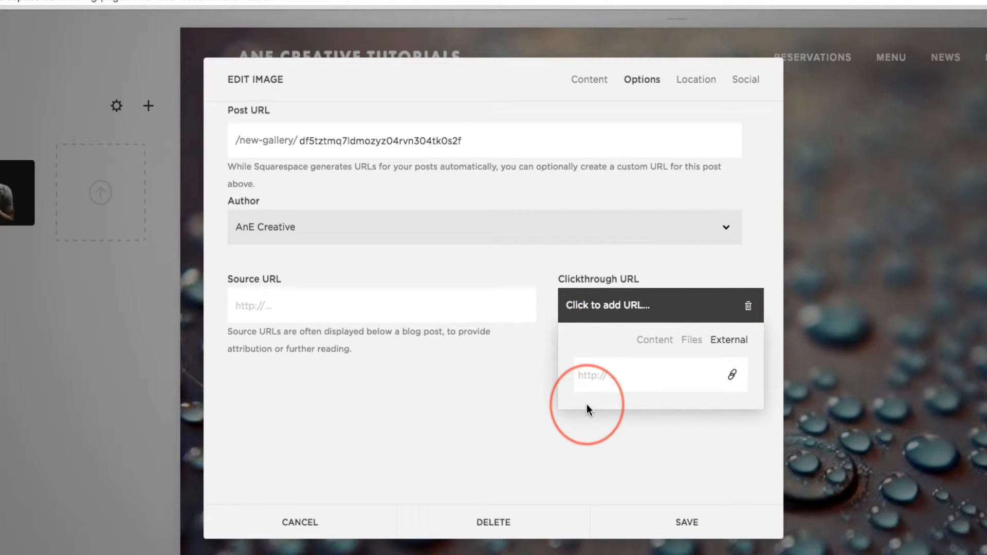
pyautogui.click(639, 352)
pyautogui.scroll(-4, 627, 401)
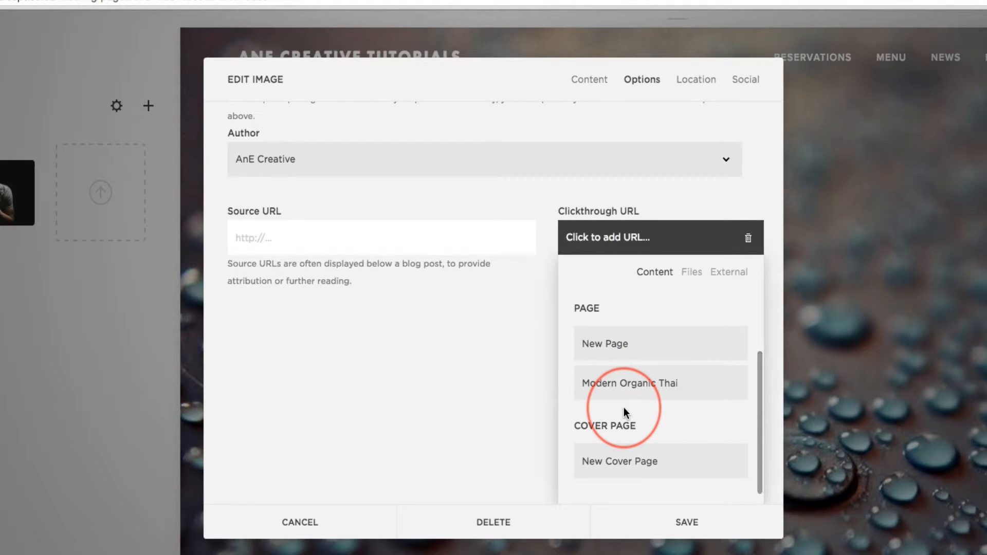
pyautogui.scroll(3, 625, 434)
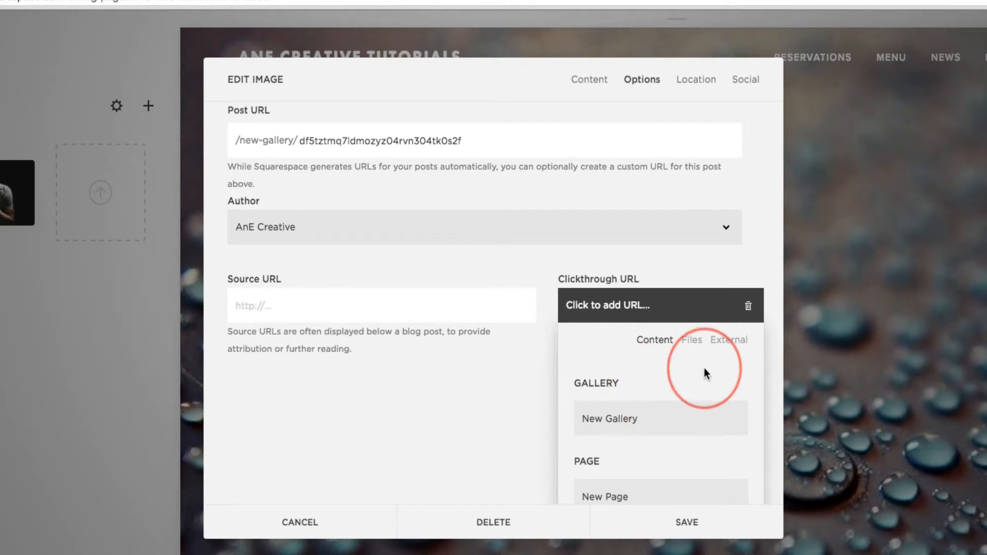
pyautogui.click(729, 340)
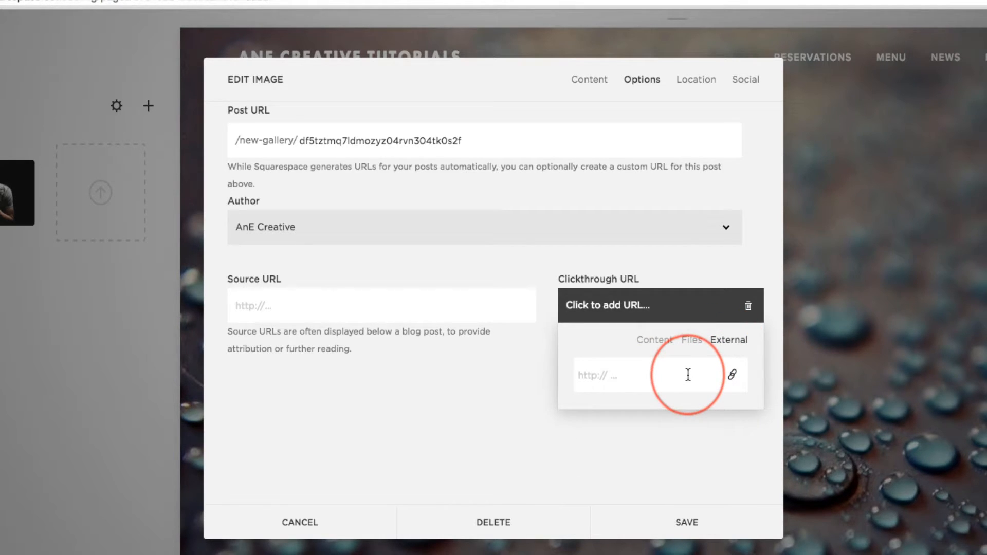
pyautogui.write('www.')
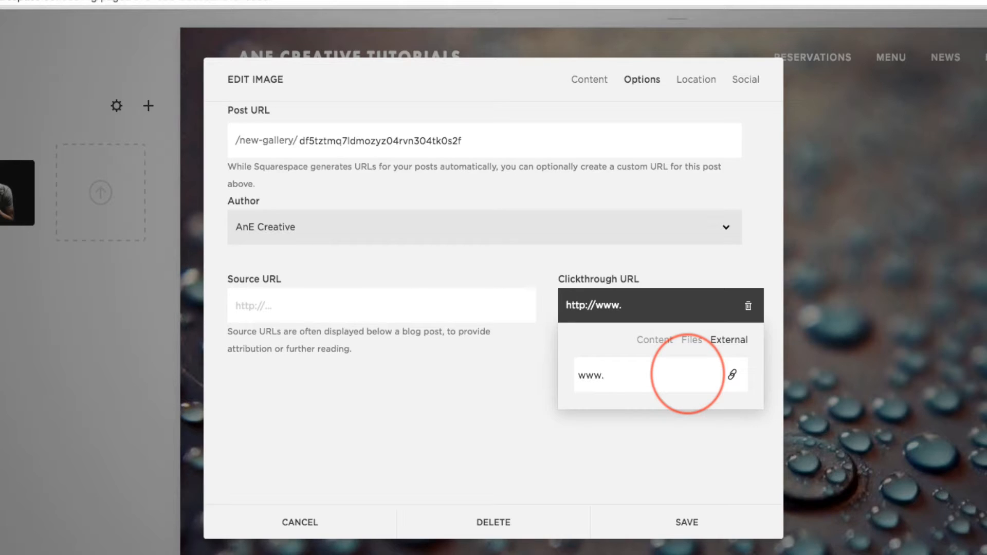
pyautogui.write('anecreati')
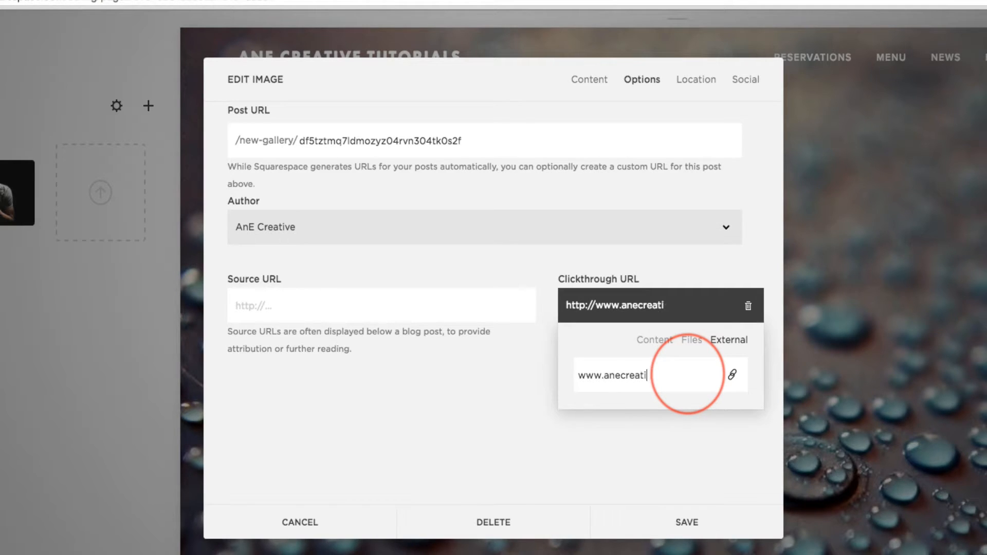
pyautogui.write('ve.com')
pyautogui.press('Return')
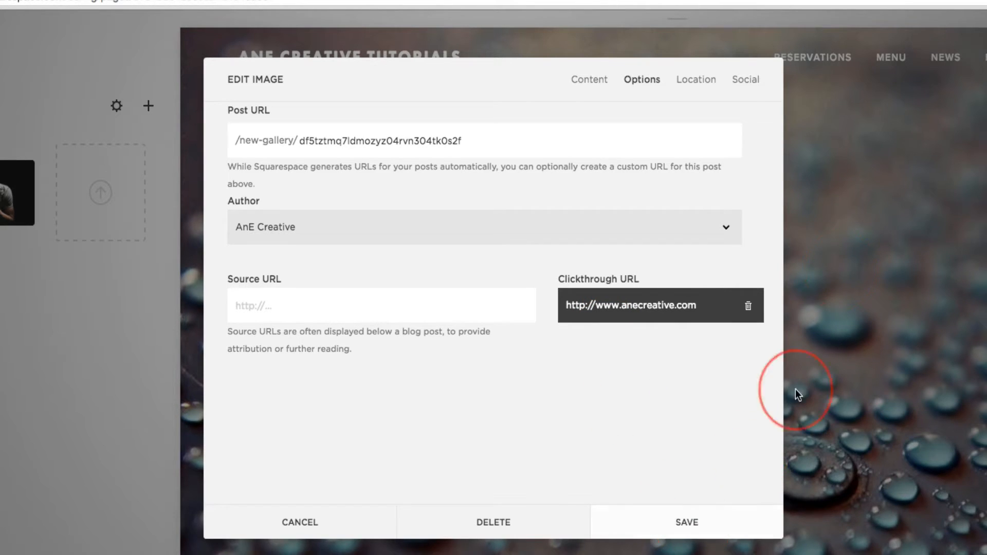
pyautogui.click(685, 522)
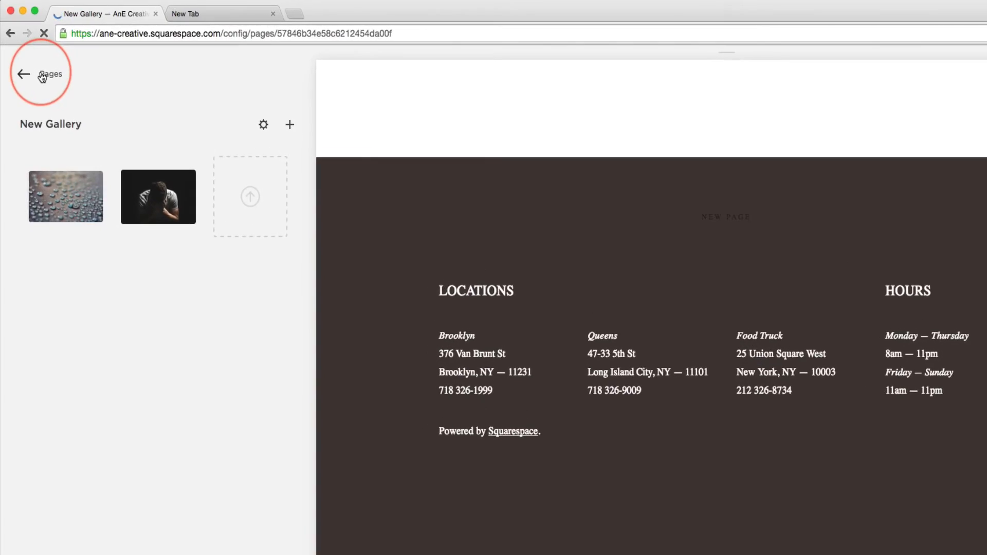
# - Return to the page list and open New Page to check the water-drop image in the gallery grid
pyautogui.click(44, 79)
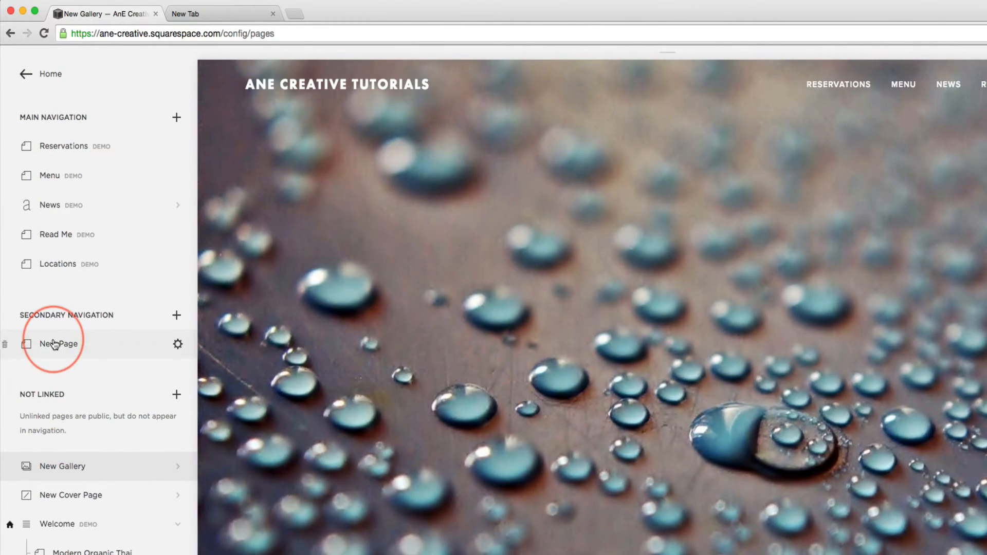
pyautogui.click(64, 351)
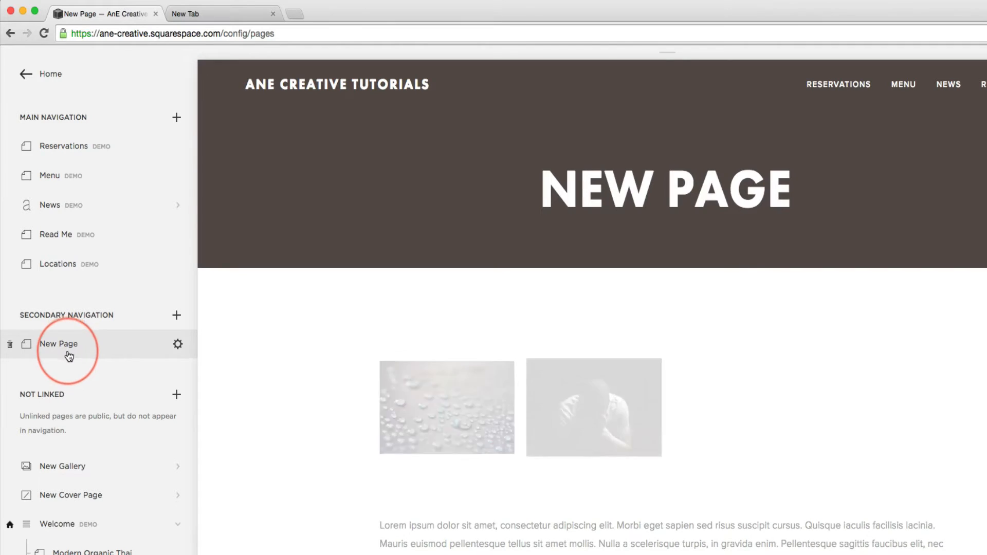
pyautogui.moveTo(452, 409)
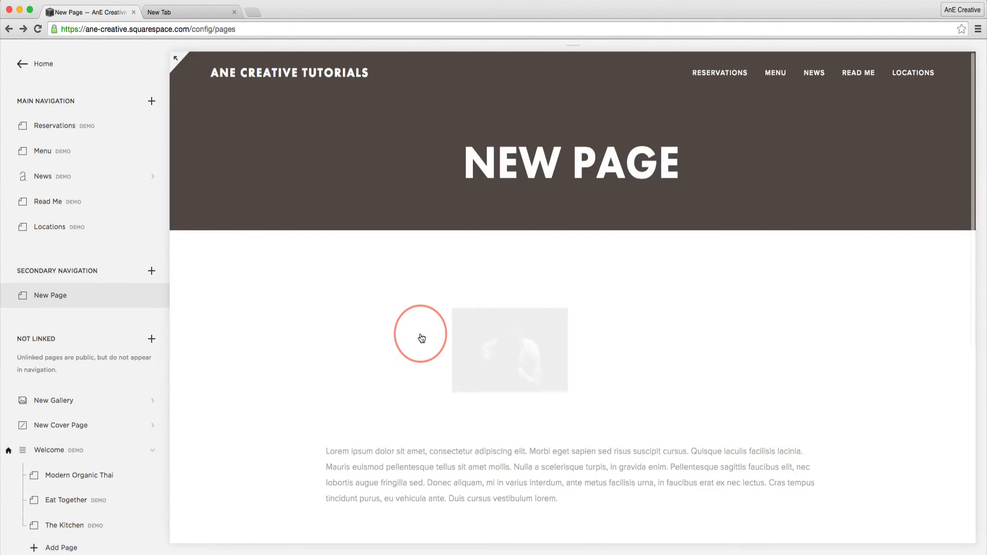
pyautogui.moveTo(396, 352)
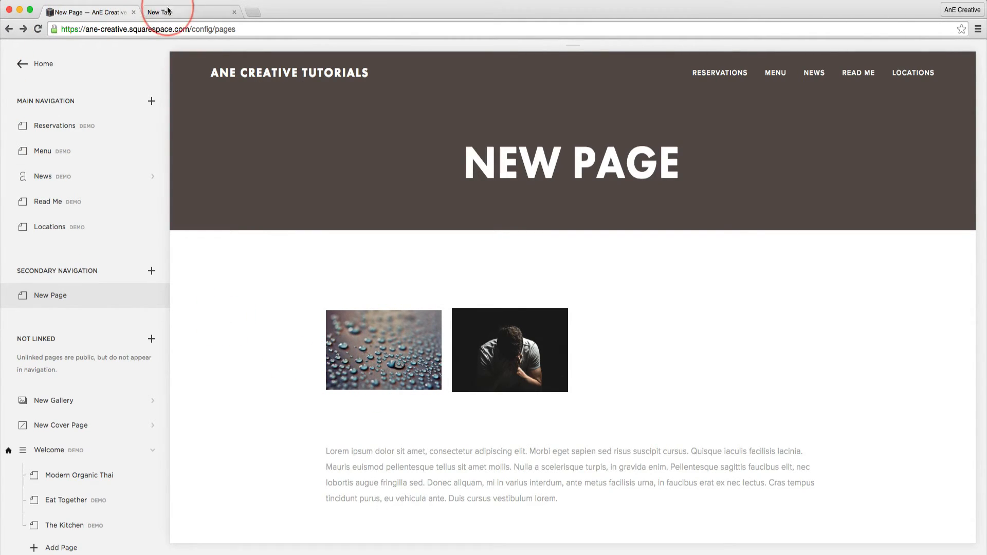
# - Reopen New Gallery and bring up the options of its water-drop image
pyautogui.scroll(-3, 97, 309)
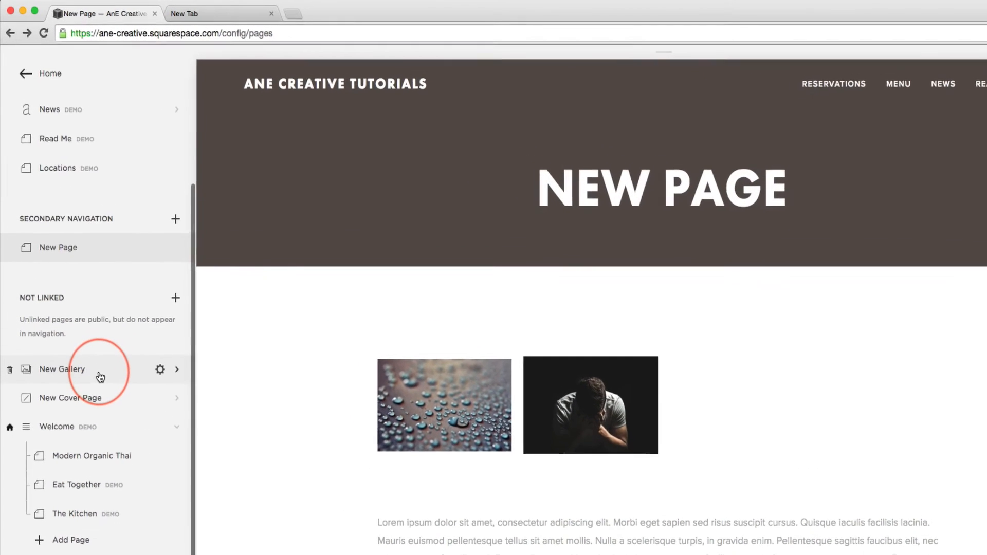
pyautogui.click(100, 378)
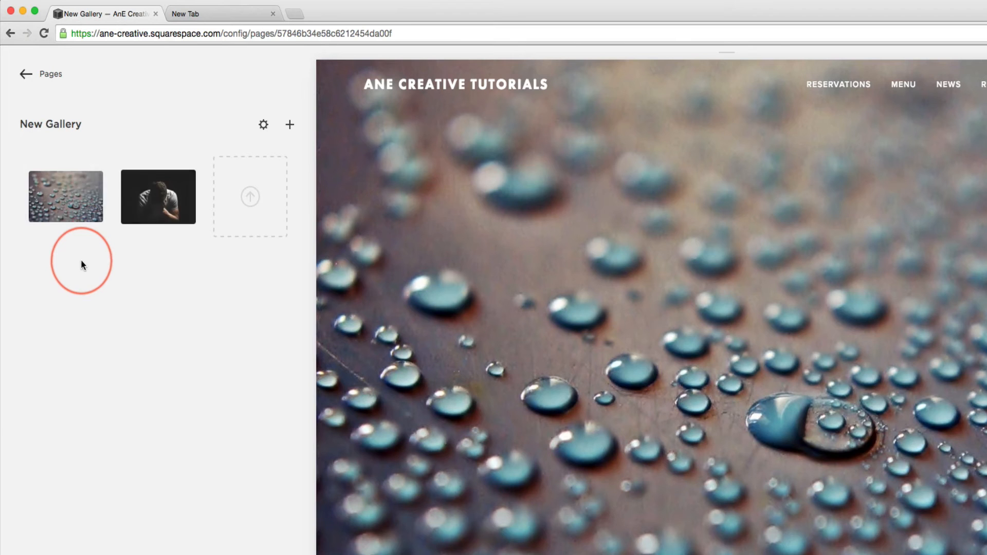
pyautogui.moveTo(66, 192)
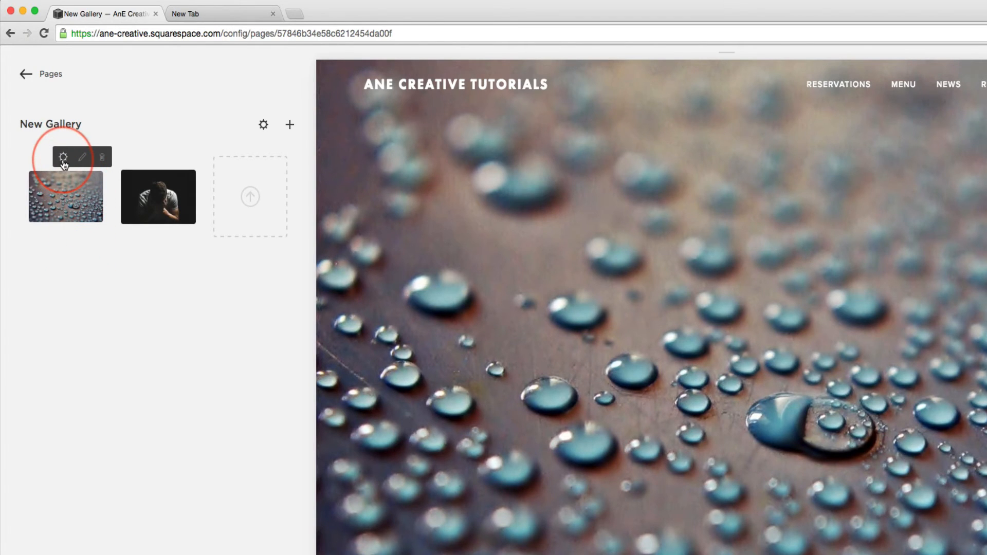
pyautogui.click(63, 157)
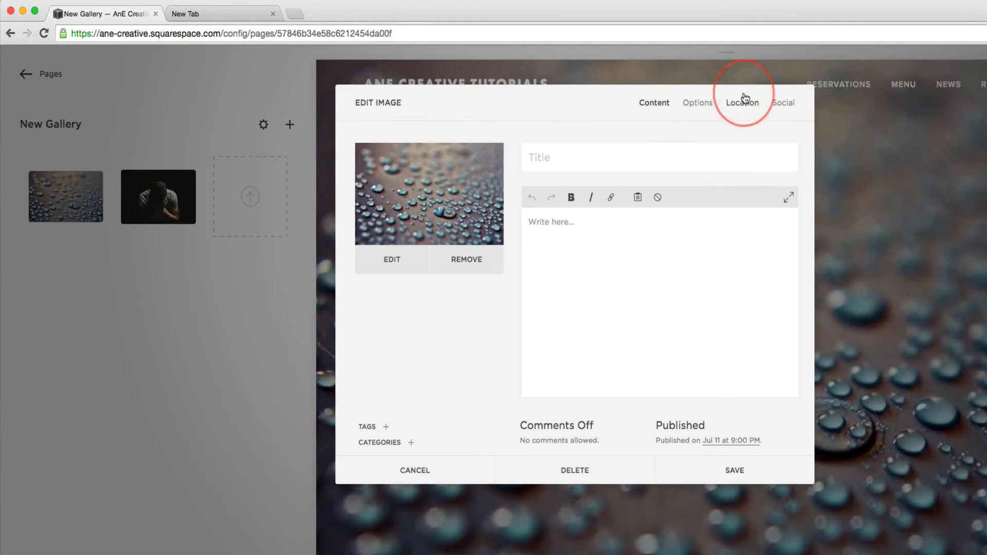
pyautogui.click(705, 107)
pyautogui.click(700, 290)
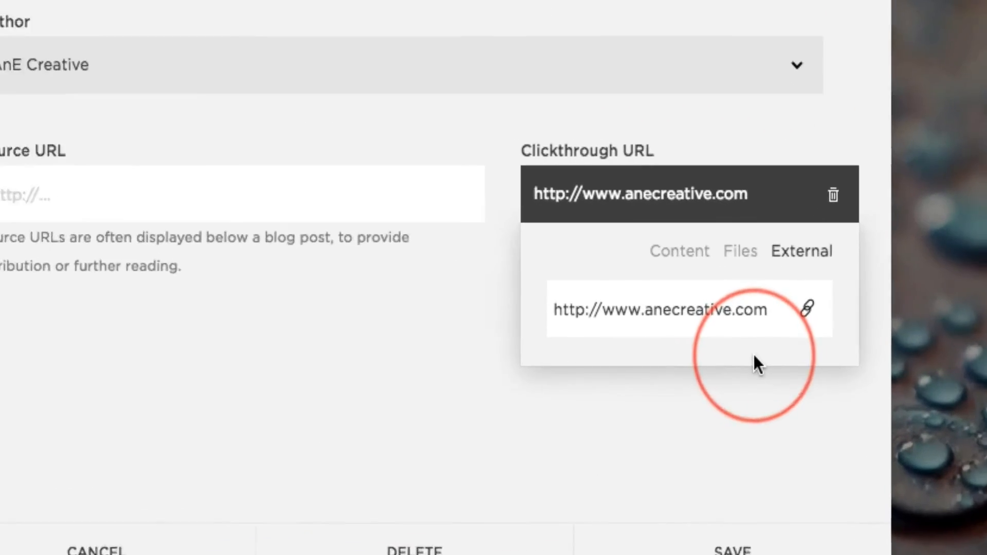
pyautogui.write('/')
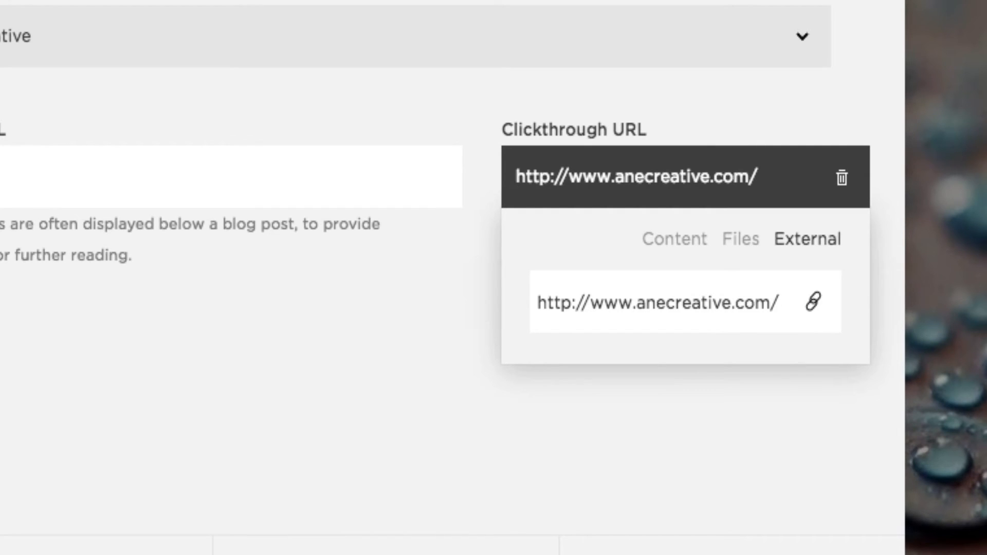
pyautogui.write('"target')
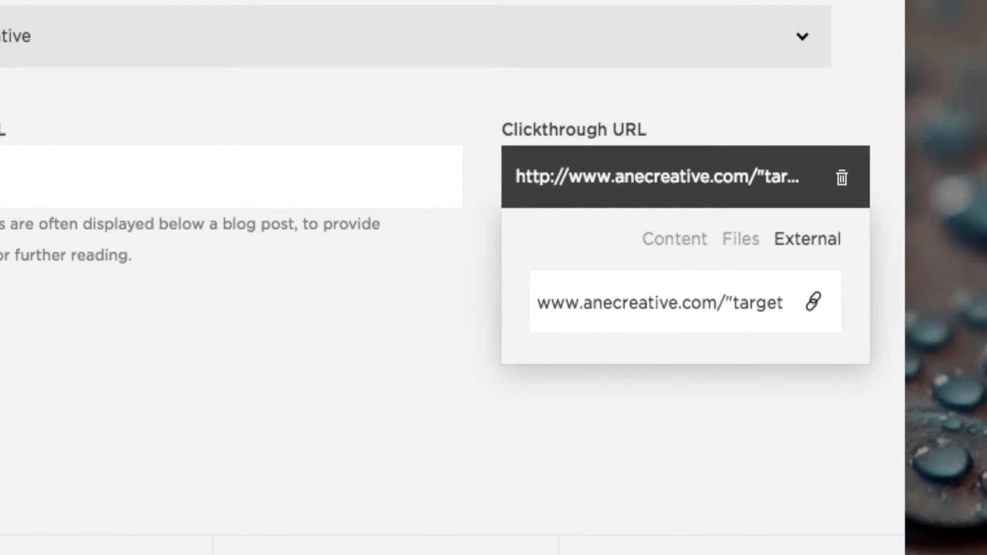
pyautogui.write('=')
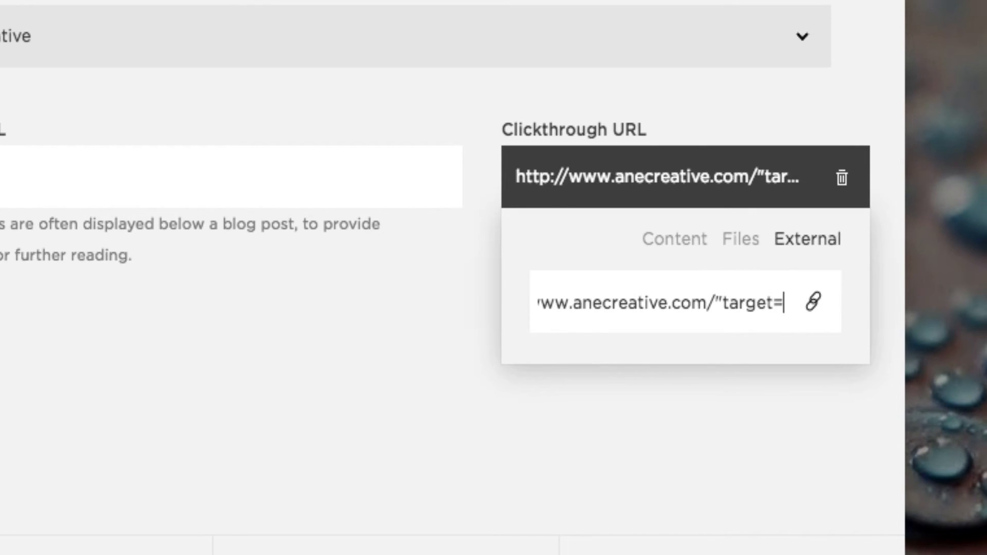
pyautogui.write('"')
pyautogui.write('_blank')
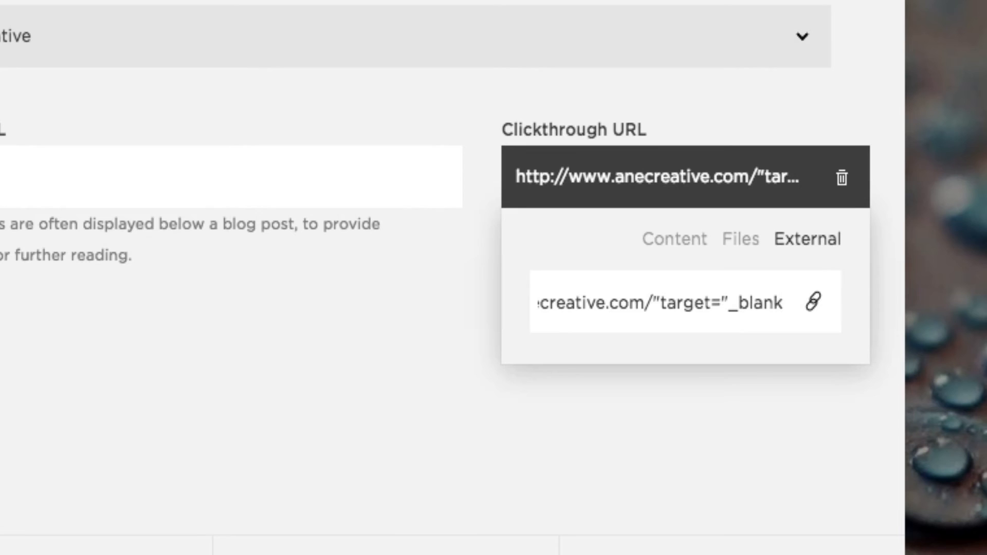
pyautogui.press('Return')
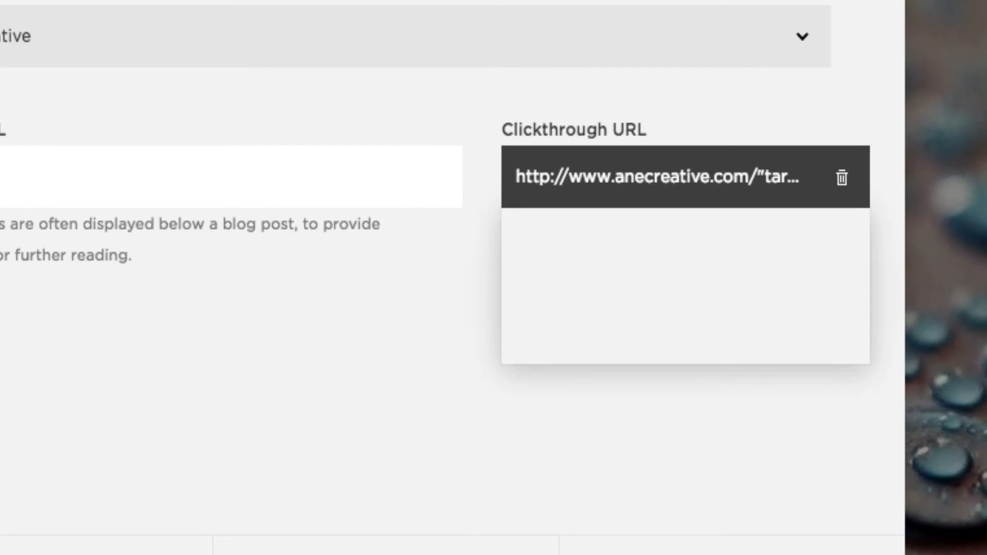
pyautogui.click(759, 371)
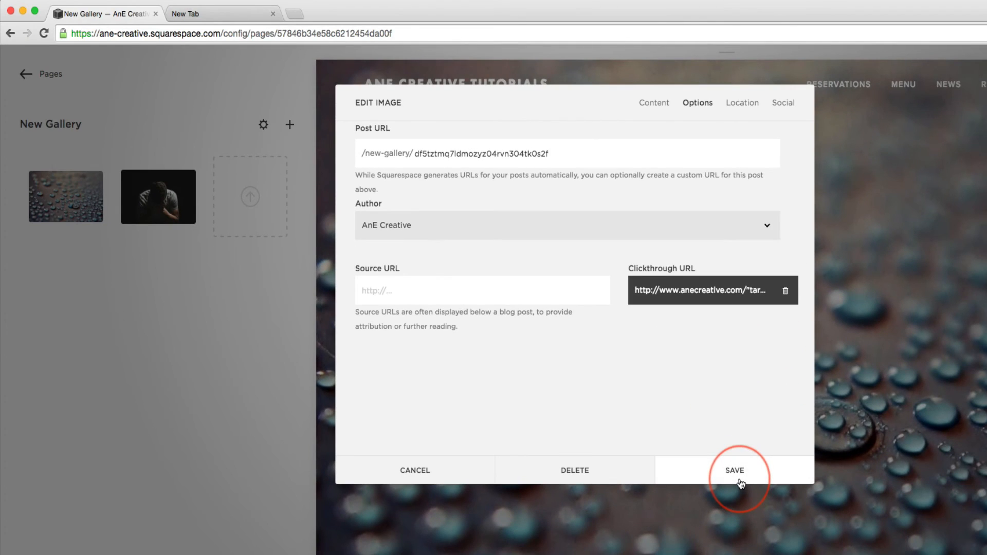
pyautogui.click(739, 477)
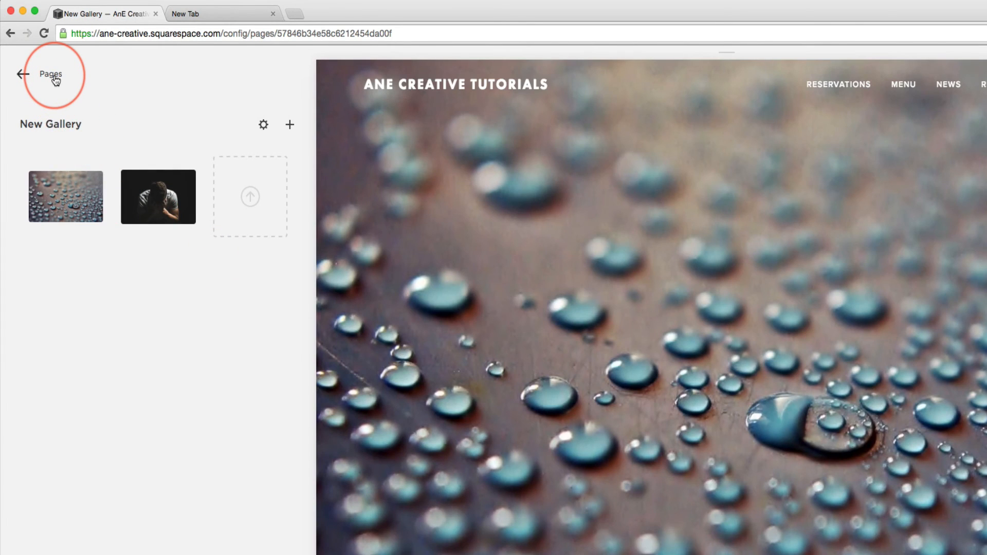
# - Open New Page from the page list, test the water-drop image's link and return to the New Page browser tab
pyautogui.click(49, 75)
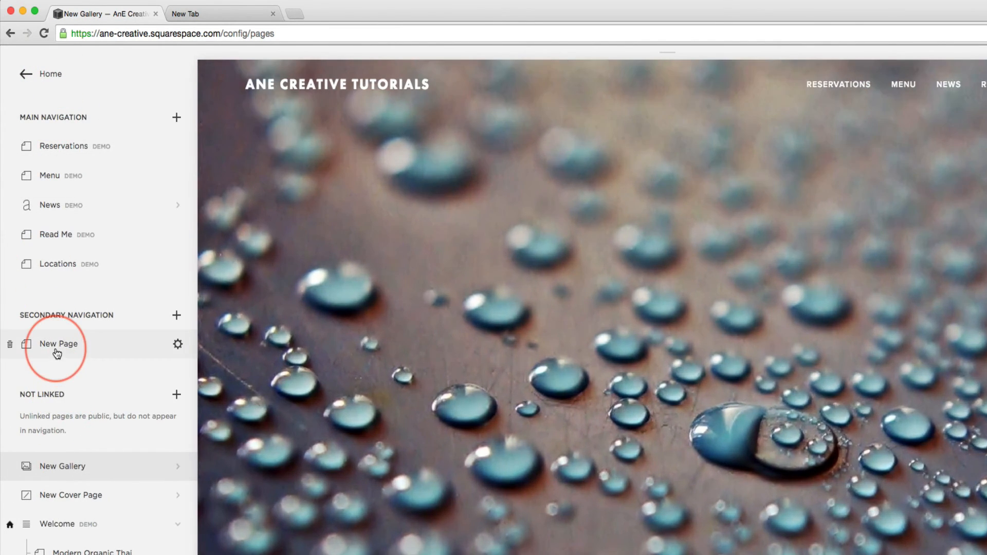
pyautogui.click(56, 345)
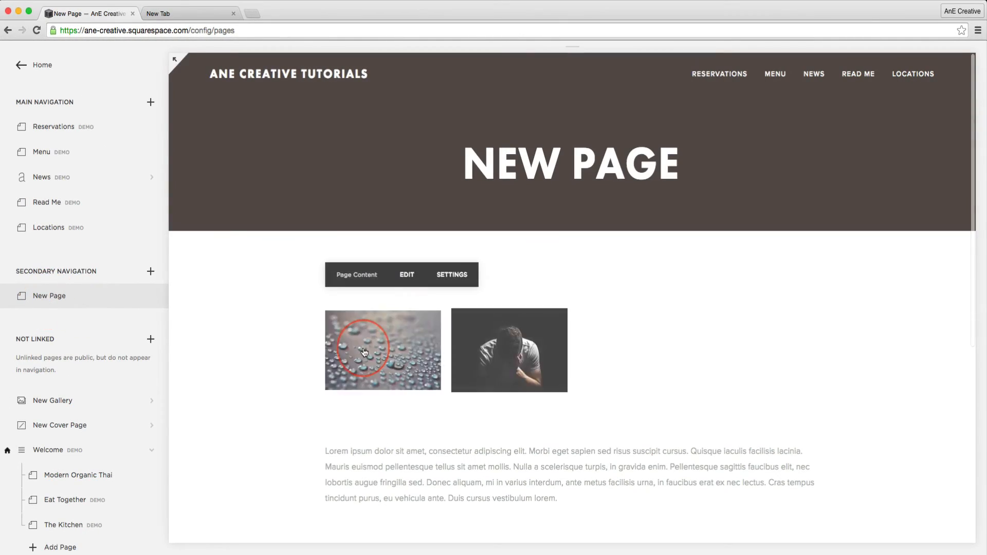
pyautogui.click(370, 349)
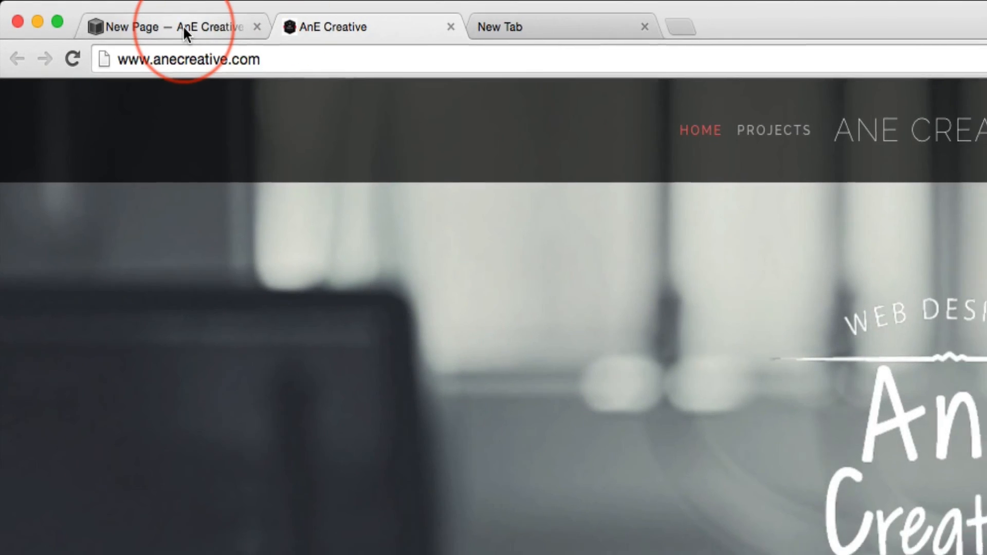
pyautogui.click(184, 27)
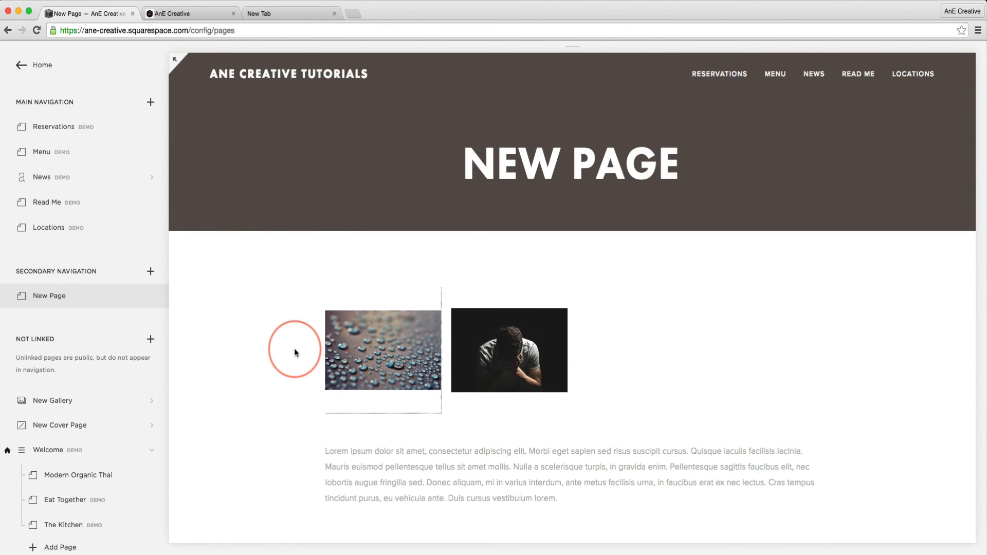
pyautogui.scroll(-7, 306, 286)
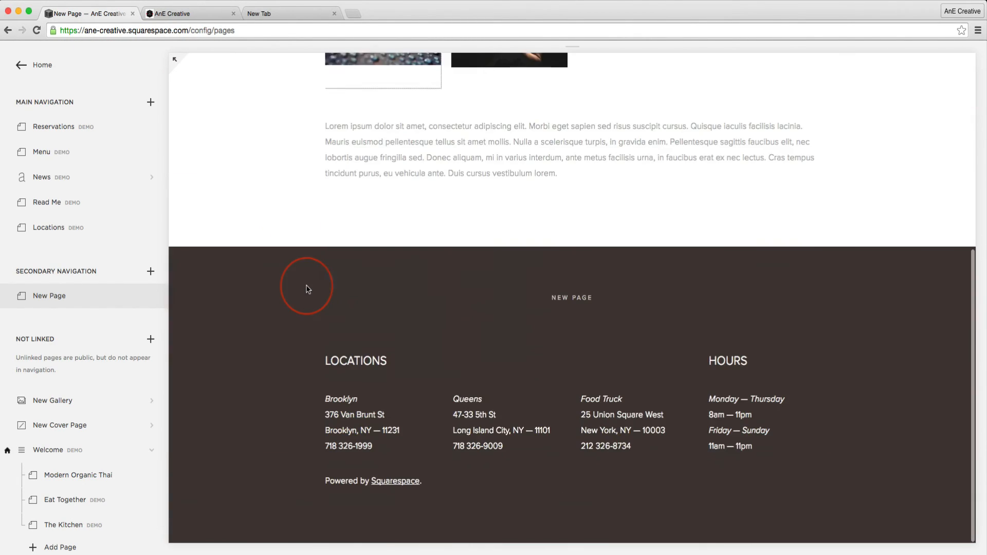
pyautogui.scroll(3, 308, 288)
pyautogui.scroll(5, 307, 286)
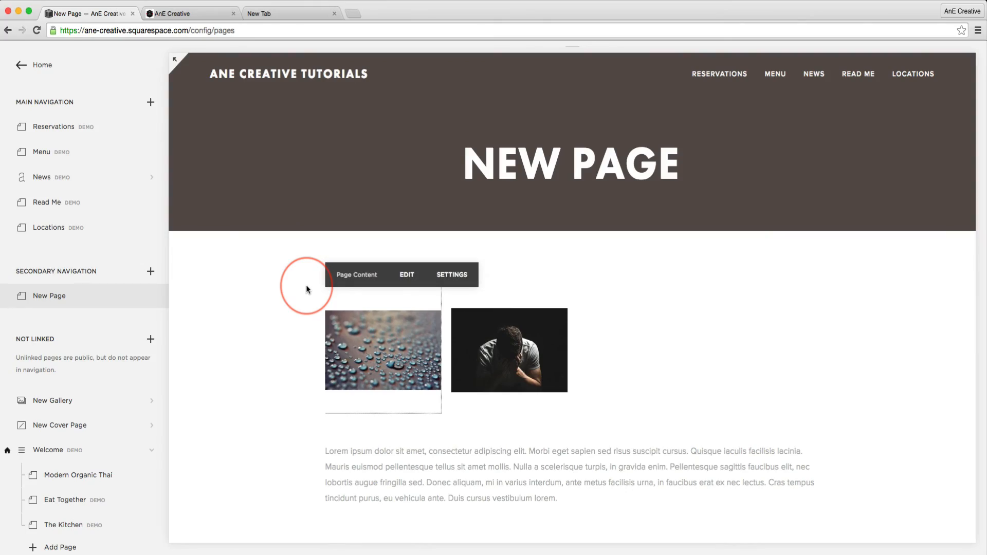